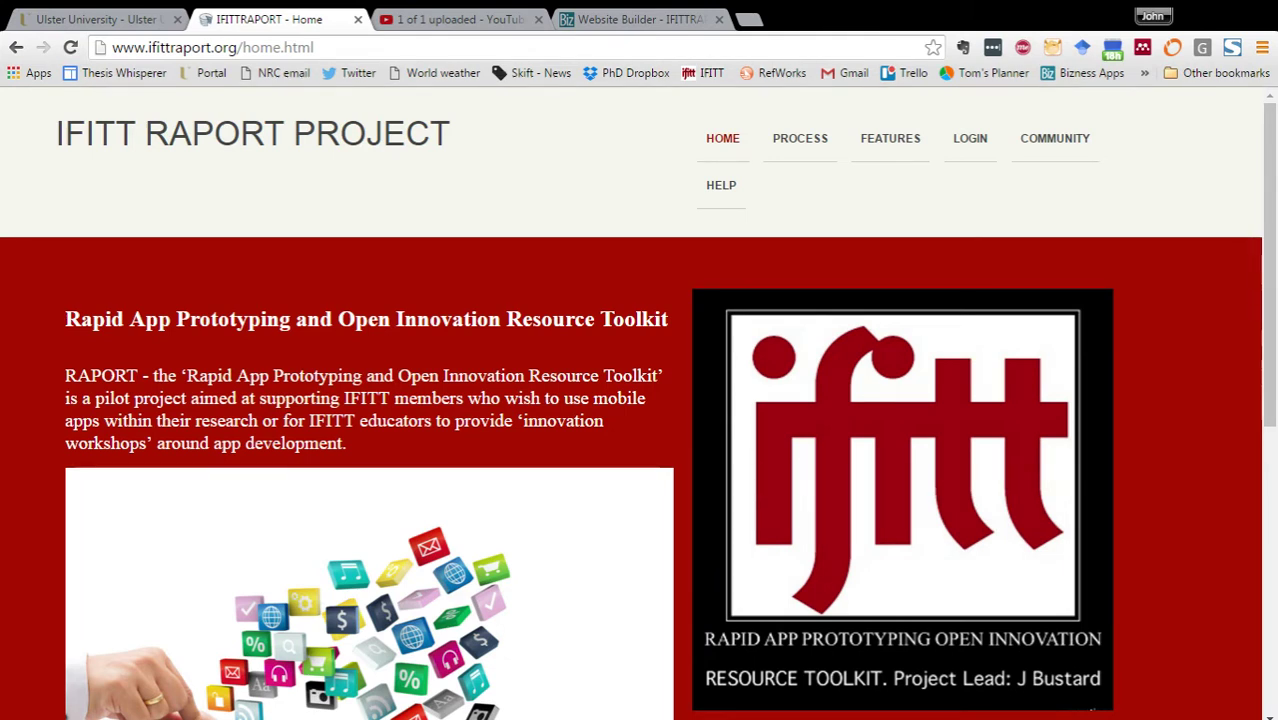
# Step: Log in to the RAPORT builder with the saved credentials to reach the app's Content page
pyautogui.scroll(-3, 372, 344)
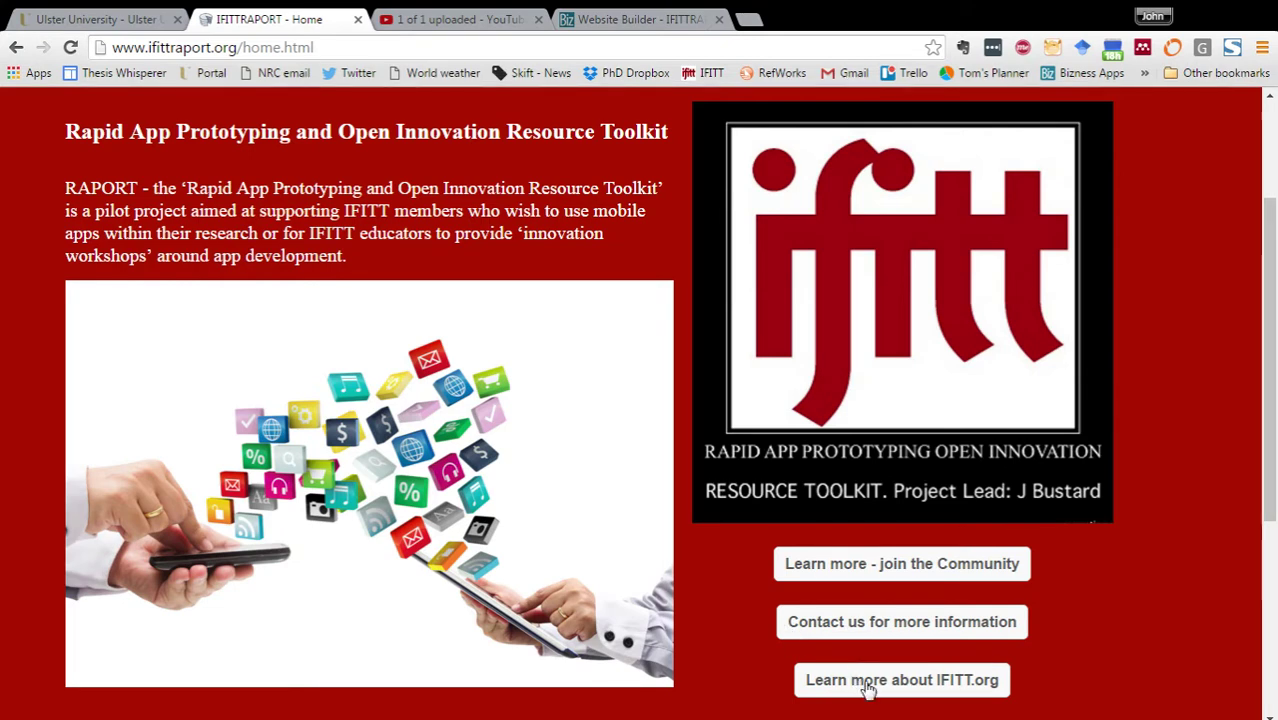
pyautogui.scroll(2, 702, 605)
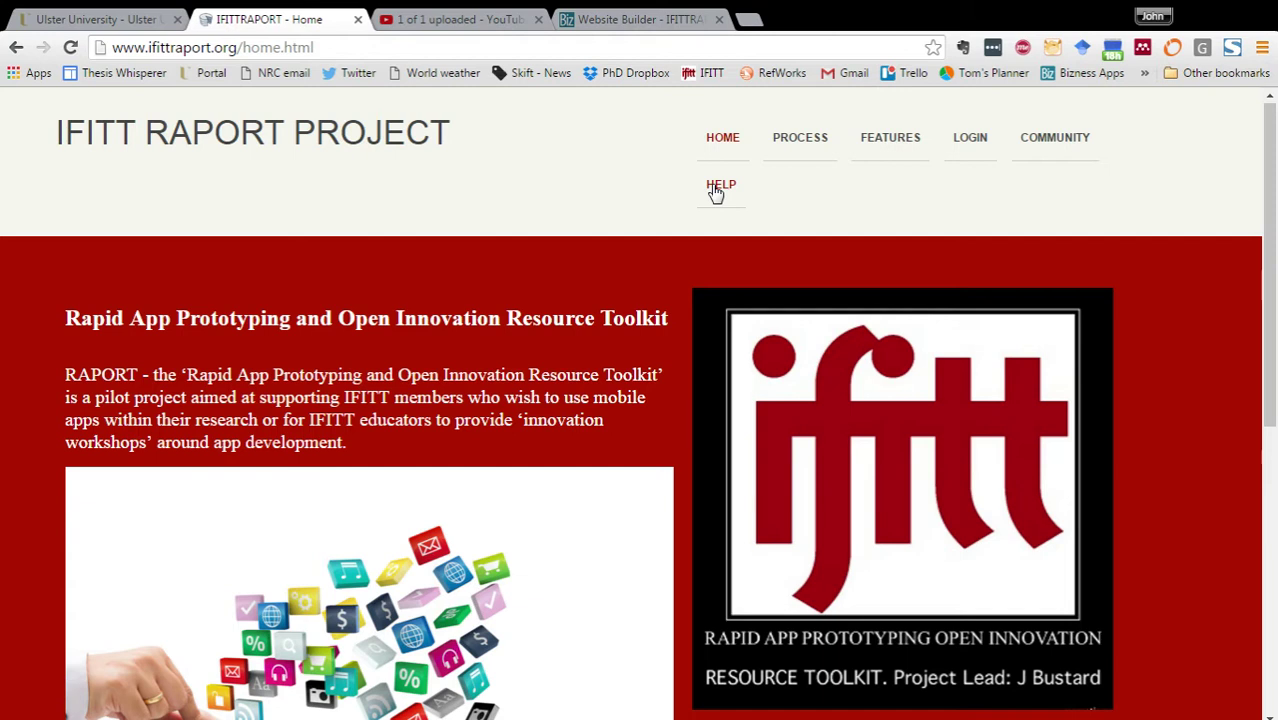
pyautogui.click(970, 148)
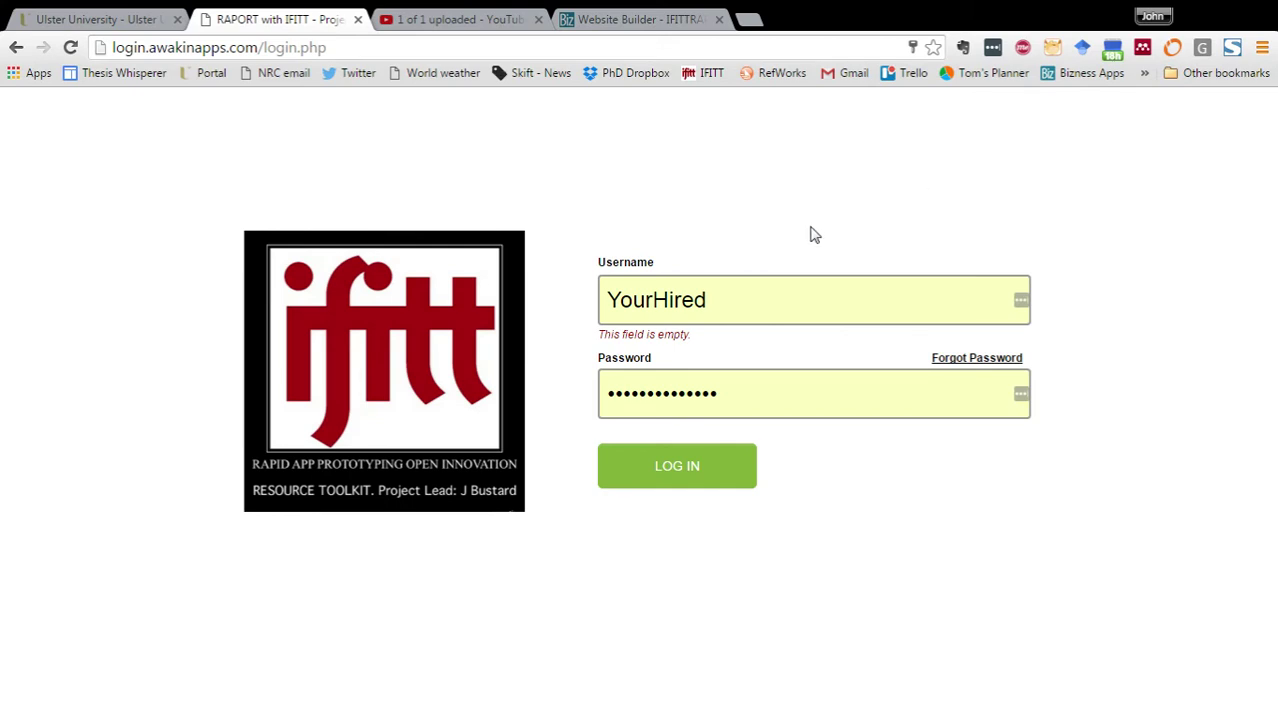
pyautogui.click(669, 468)
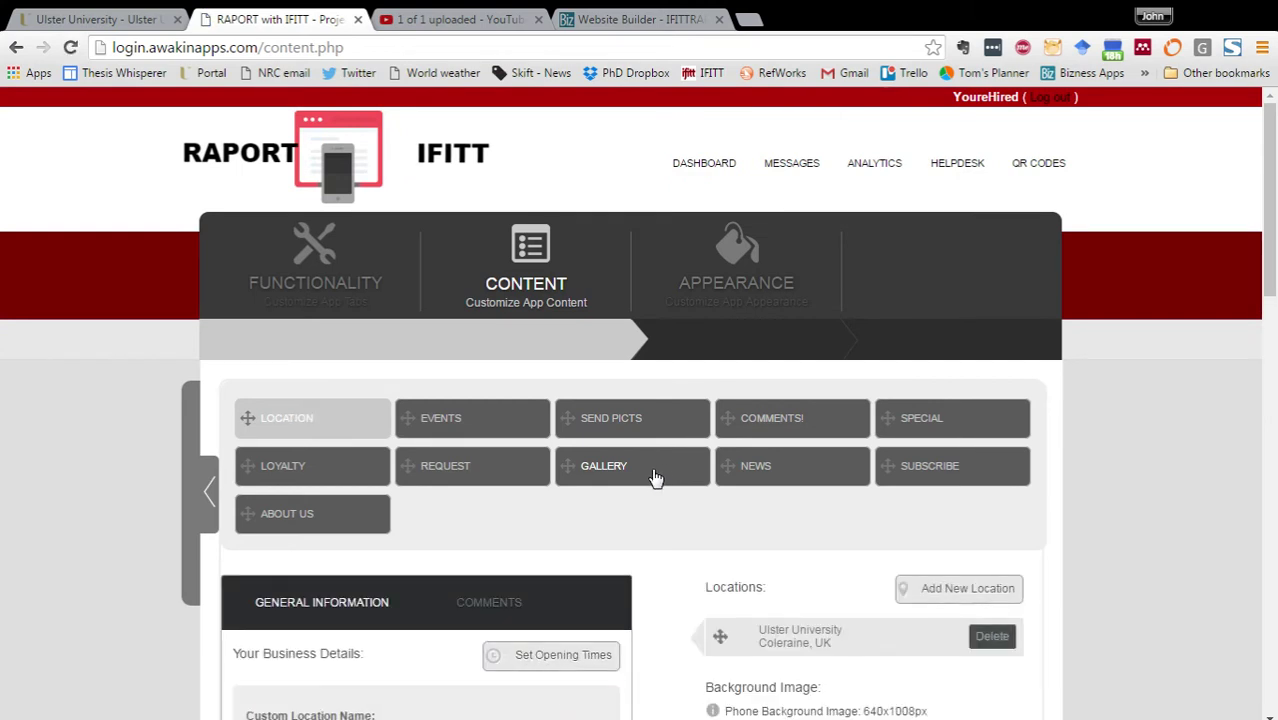
# Step: Review the Functionality page's seven active tabs and the inactive Loyalty tab
pyautogui.click(315, 285)
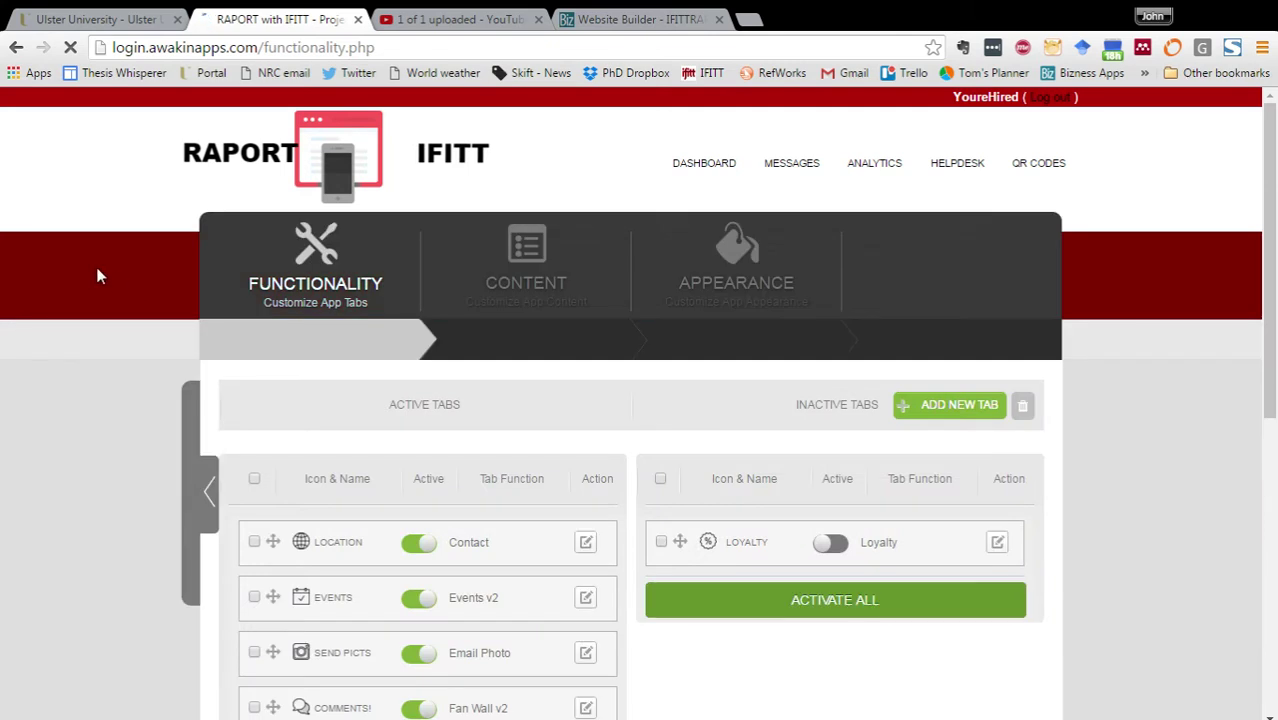
pyautogui.scroll(-1, 110, 289)
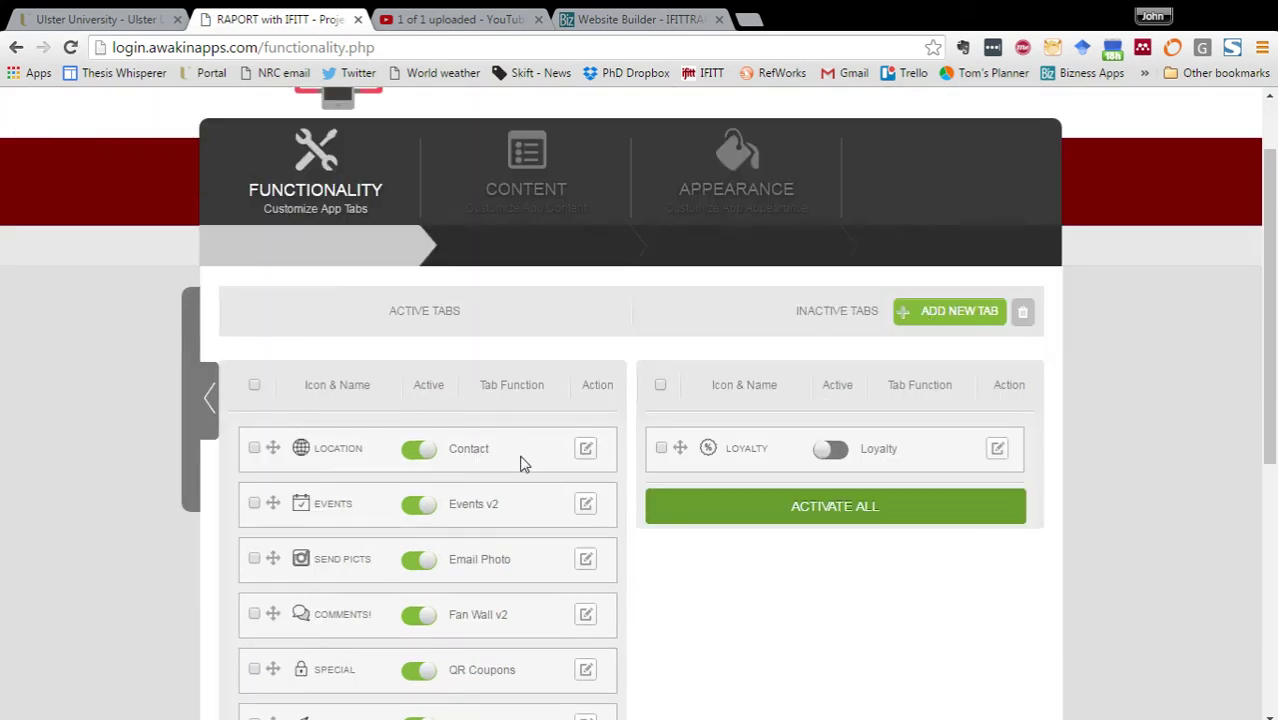
pyautogui.scroll(-1, 510, 459)
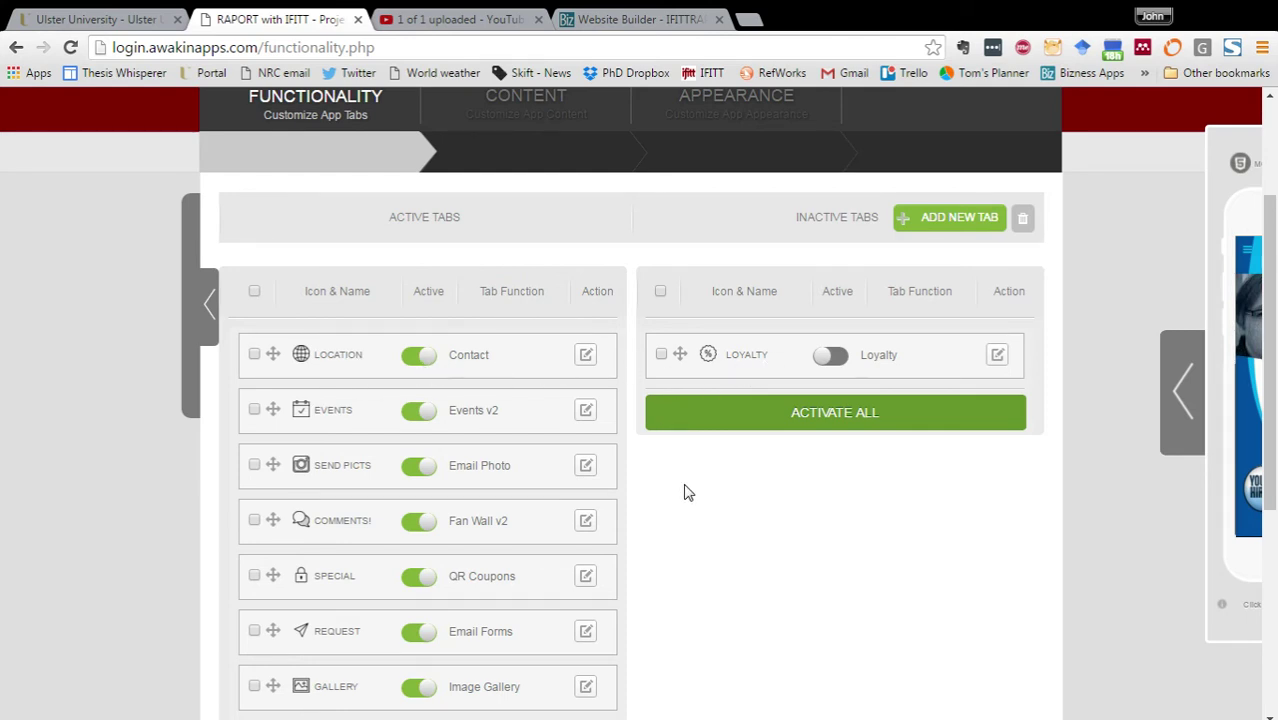
pyautogui.scroll(1, 687, 490)
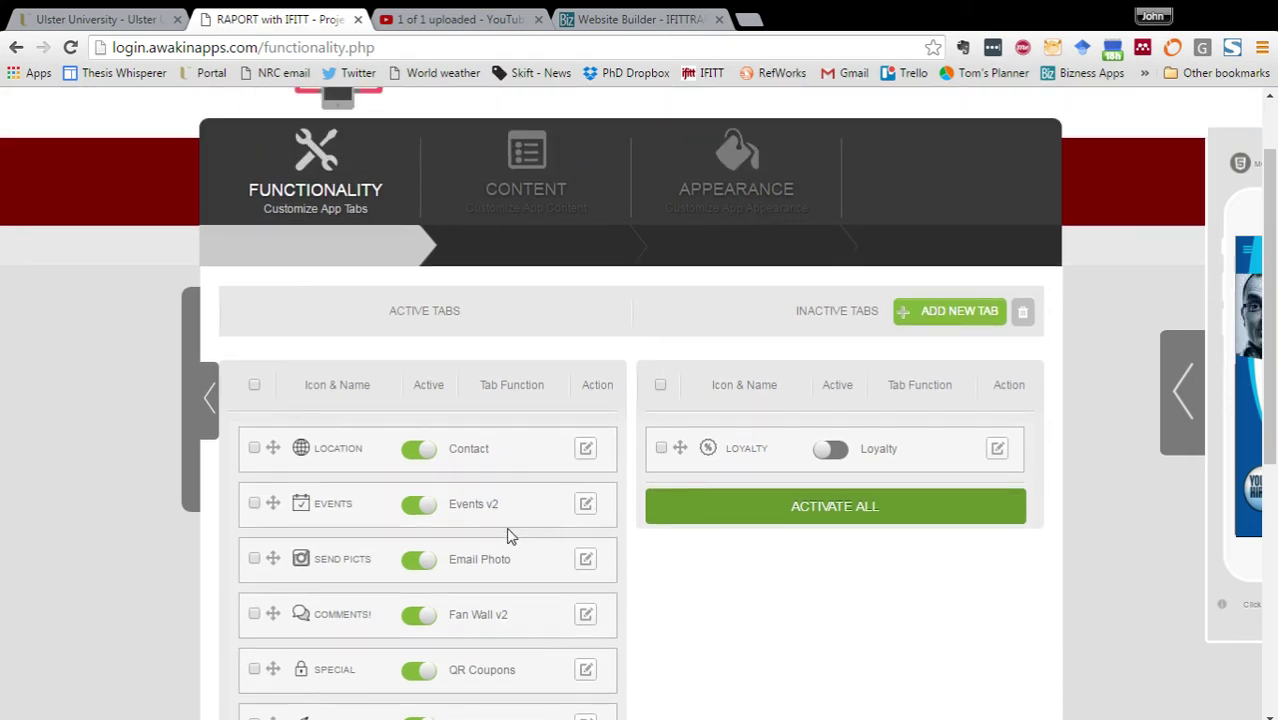
# Step: Return to the Content page and review the Location business details
pyautogui.click(522, 203)
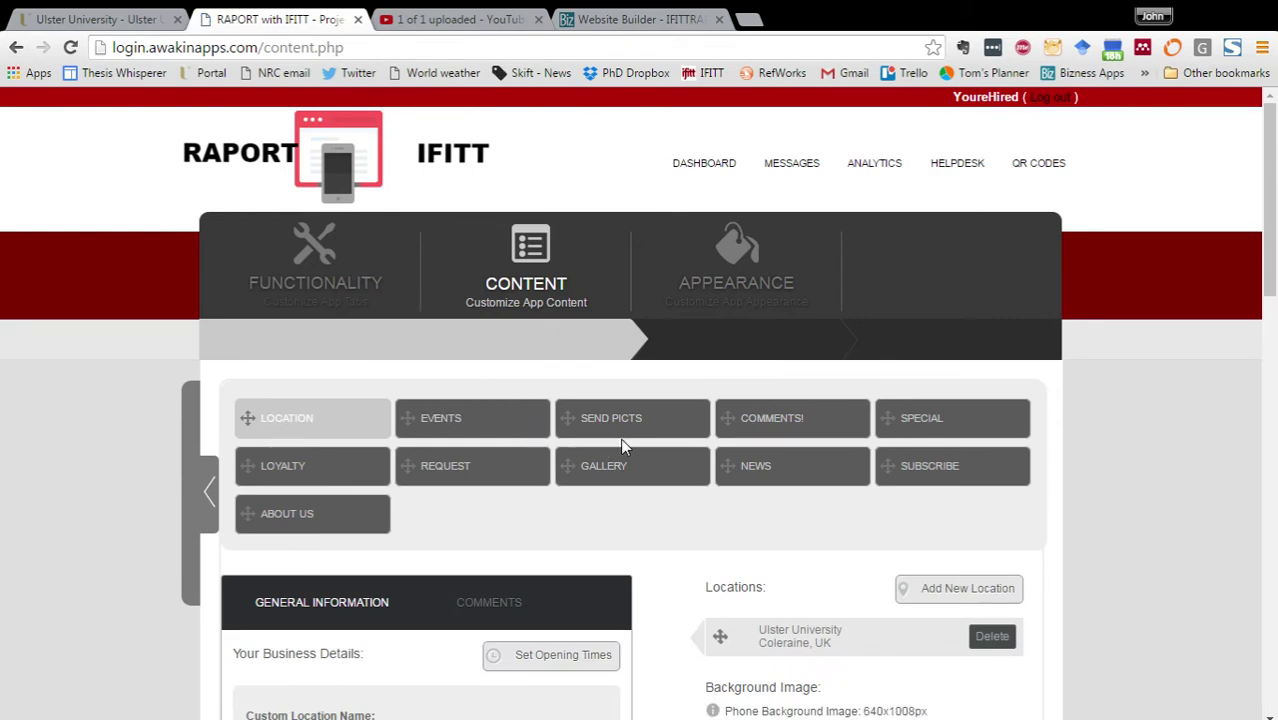
pyautogui.scroll(-2, 938, 465)
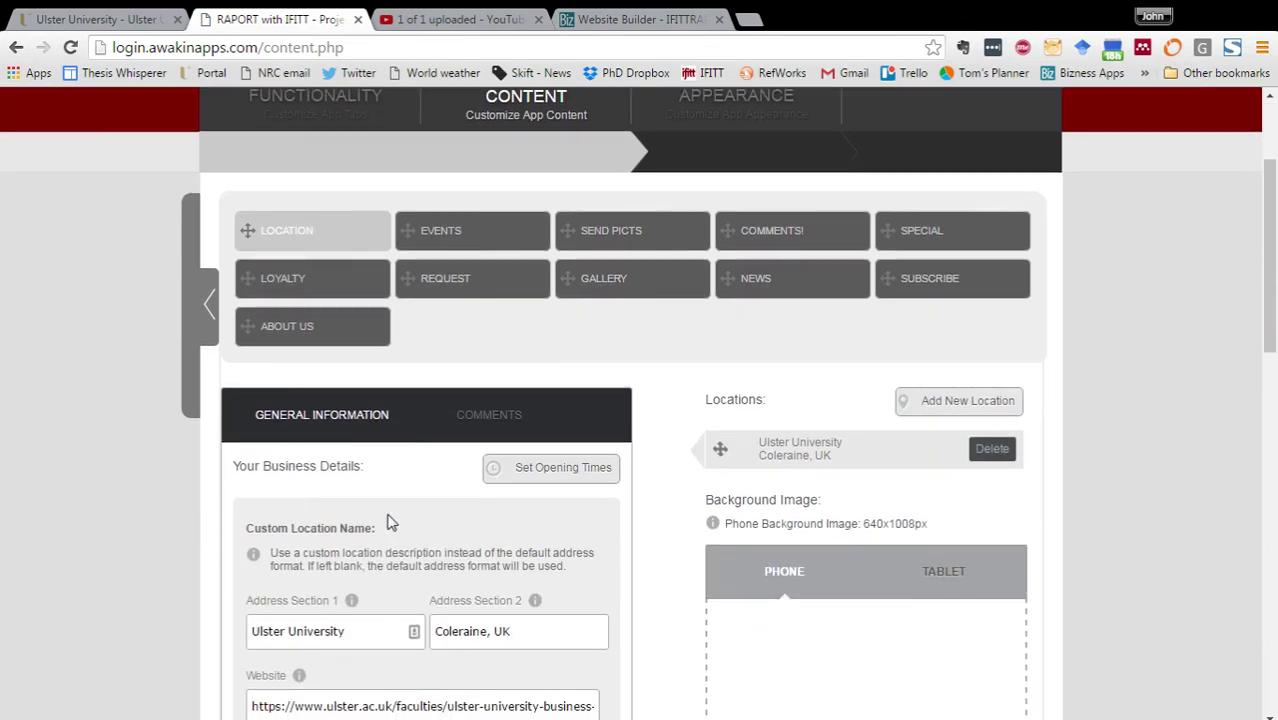
pyautogui.scroll(-3, 390, 530)
pyautogui.scroll(4, 390, 520)
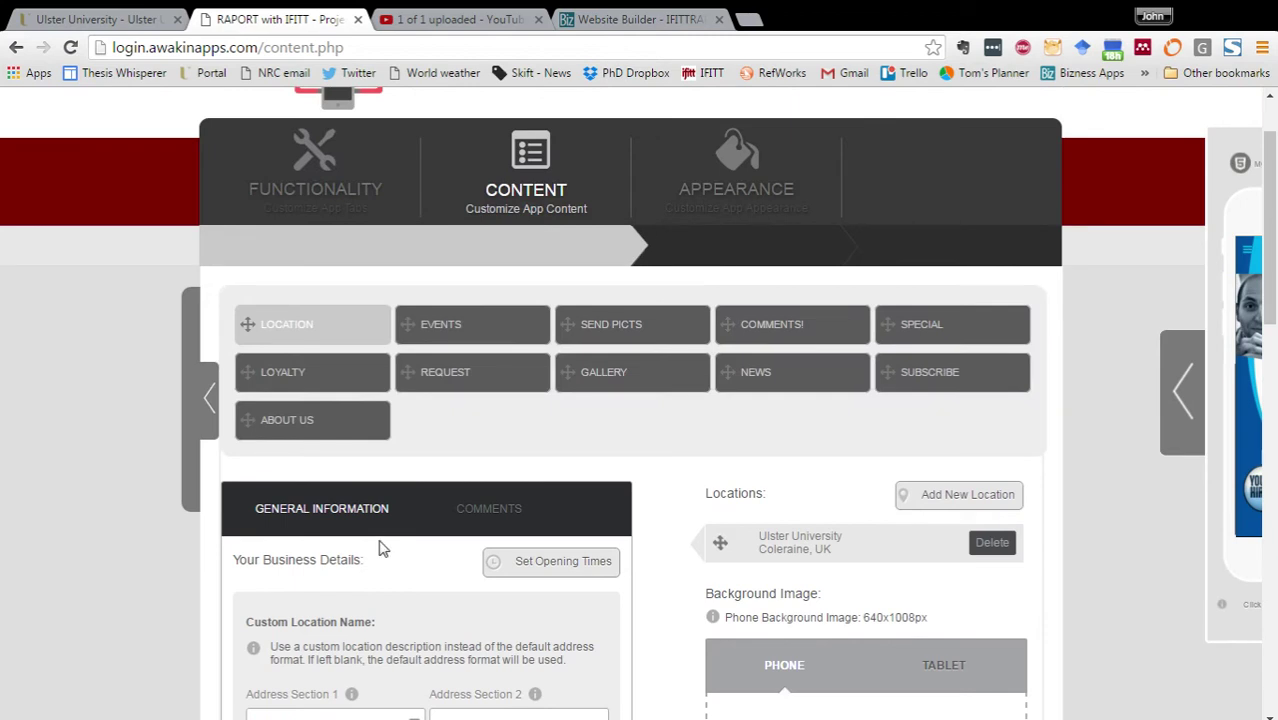
pyautogui.scroll(-1, 380, 548)
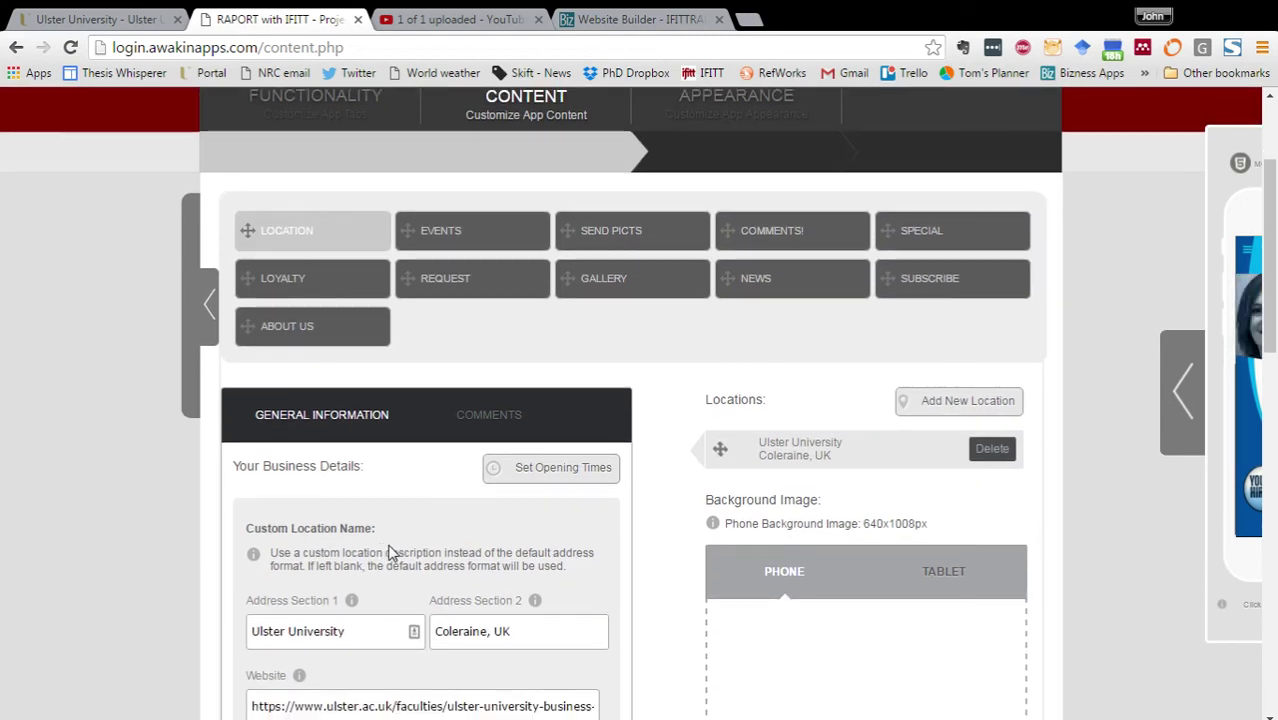
# Step: Show the Events section listing the app's two party events
pyautogui.click(456, 234)
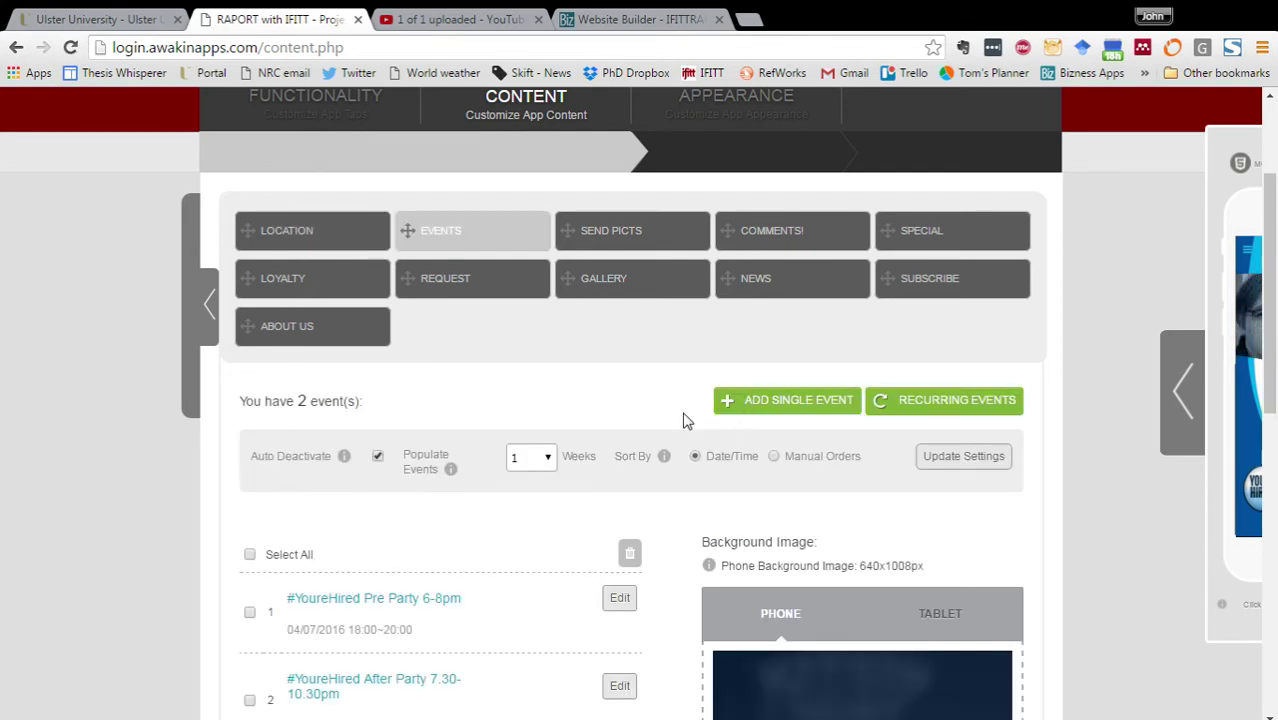
pyautogui.scroll(-1, 415, 505)
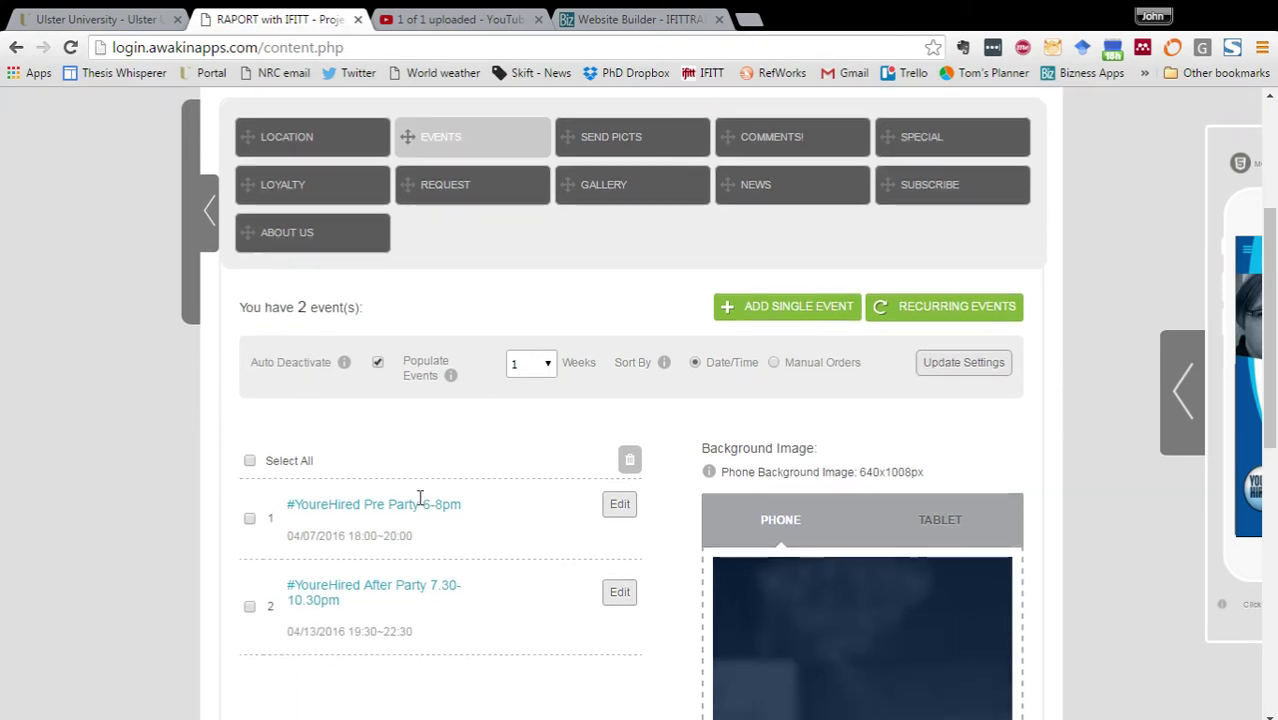
pyautogui.scroll(1, 519, 542)
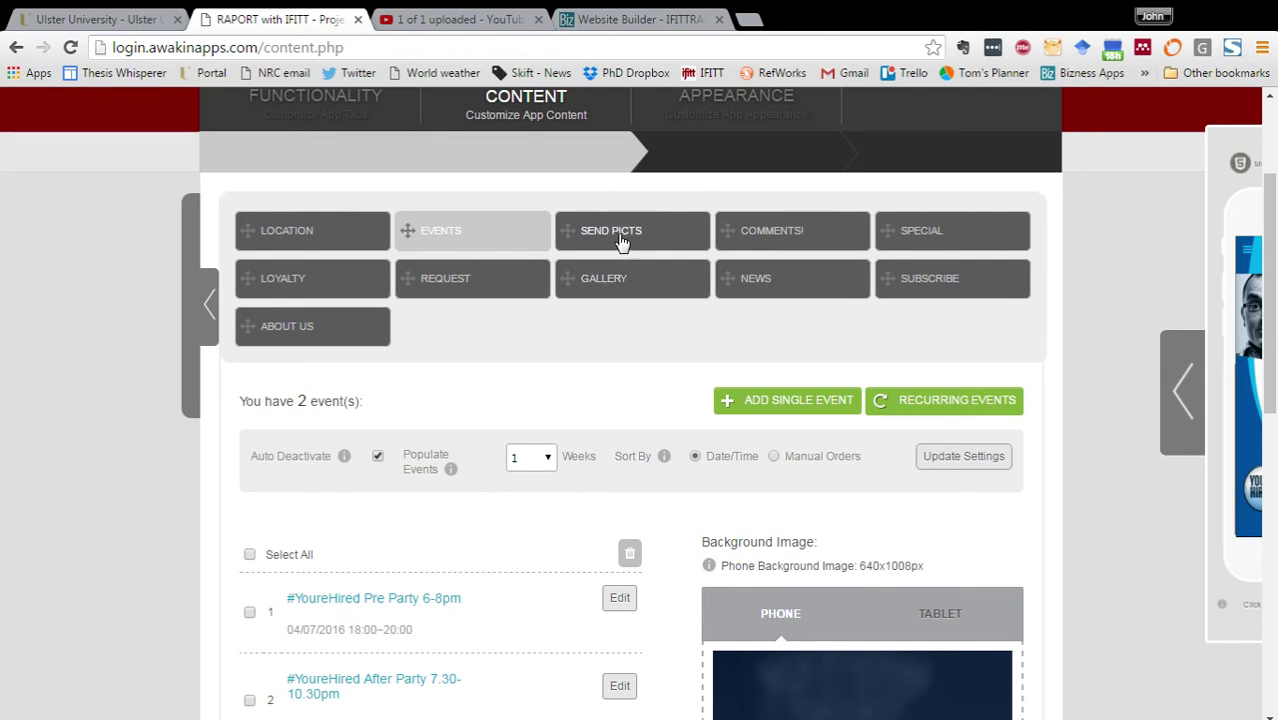
pyautogui.scroll(1, 719, 220)
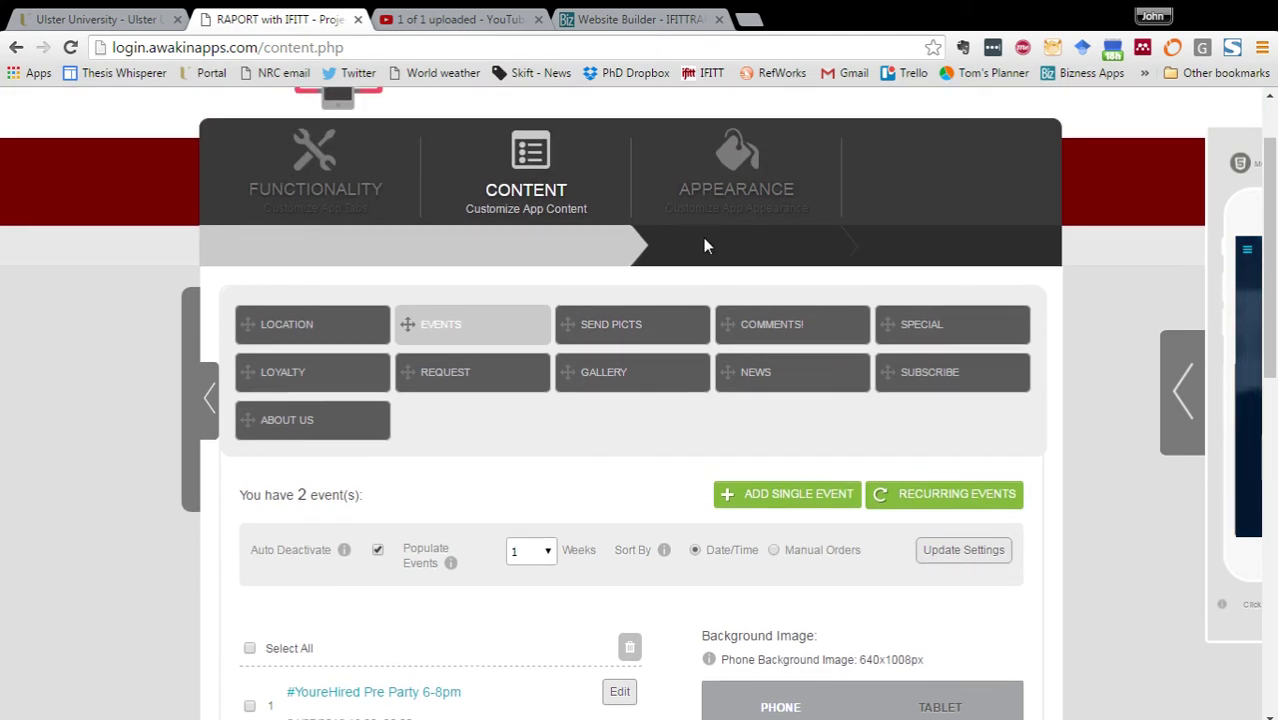
# Step: Switch to the Appearance settings showing the phone's home background and slider images
pyautogui.click(721, 200)
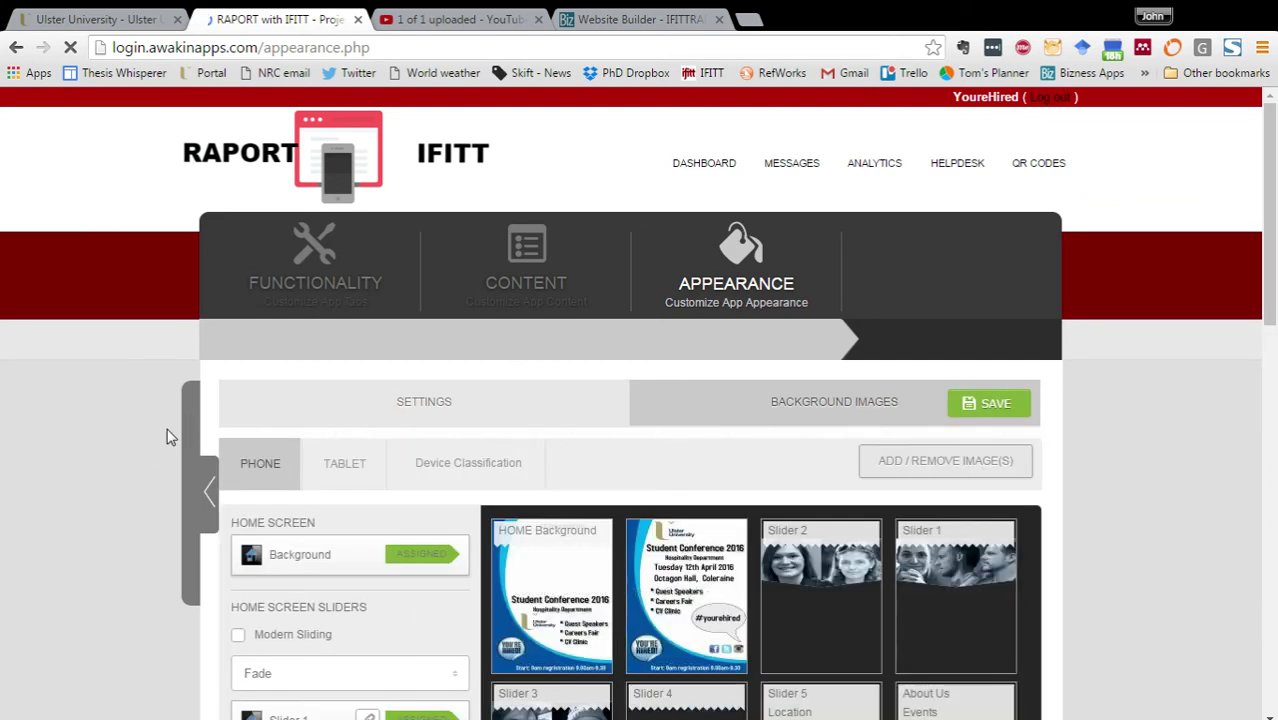
pyautogui.scroll(-2, 168, 436)
pyautogui.scroll(1, 170, 438)
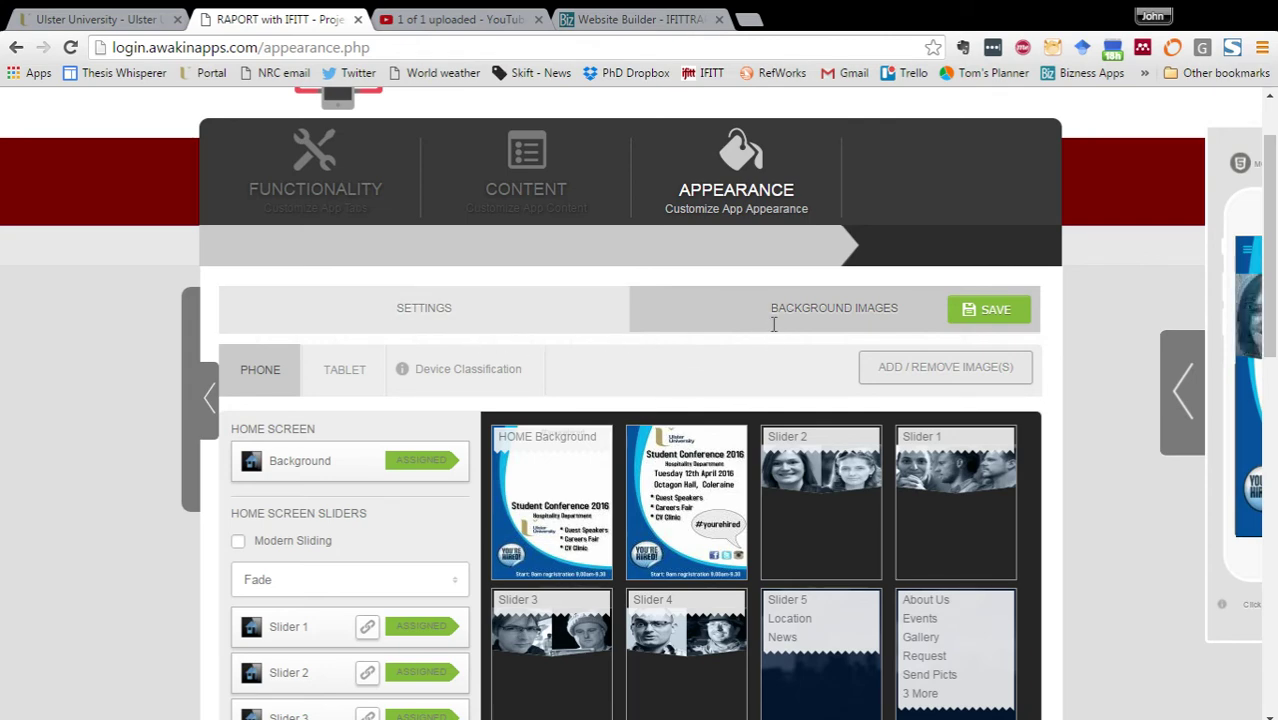
# Step: Browse the Background Images list and slide out the live phone previewer
pyautogui.scroll(-1, 230, 395)
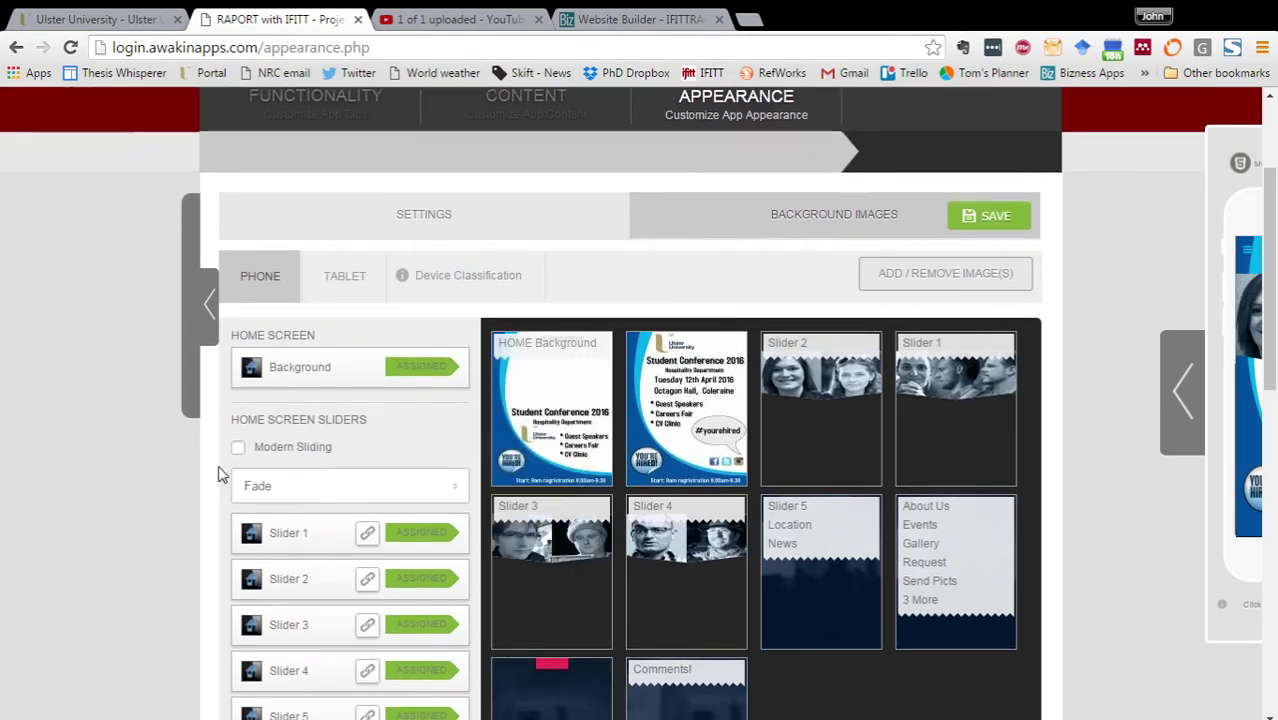
pyautogui.scroll(-2, 210, 474)
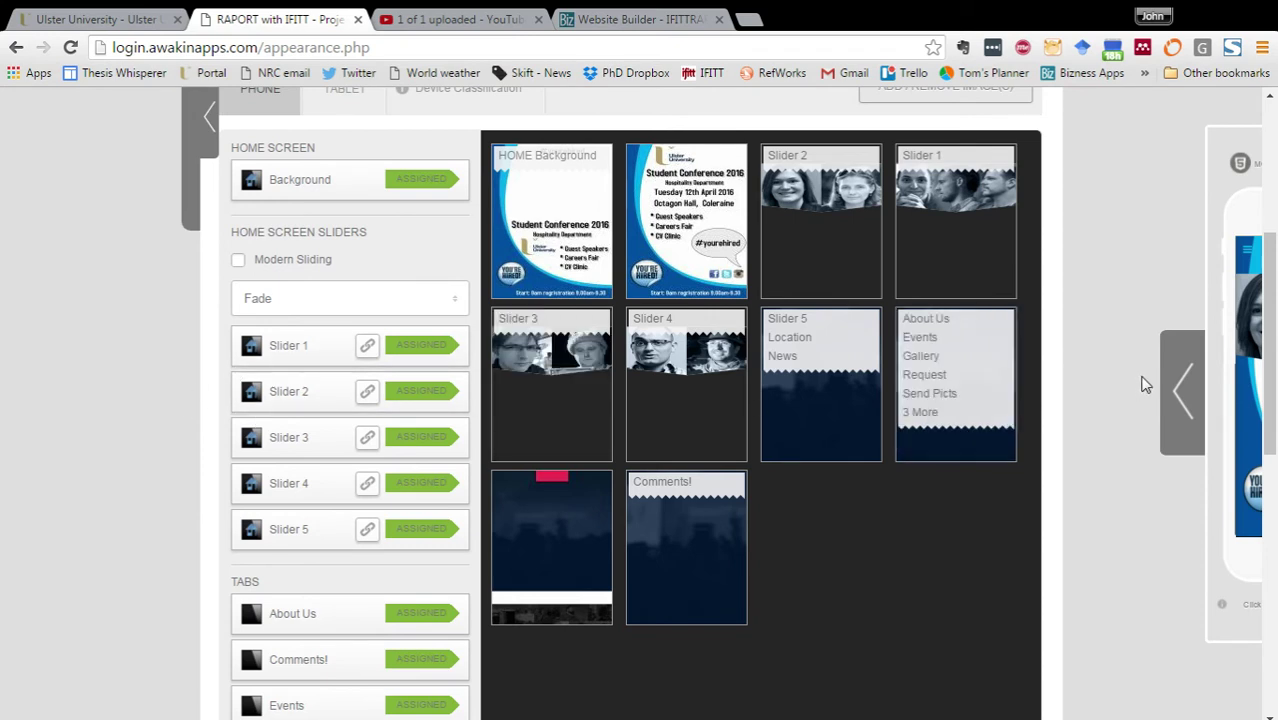
pyautogui.scroll(1, 1076, 416)
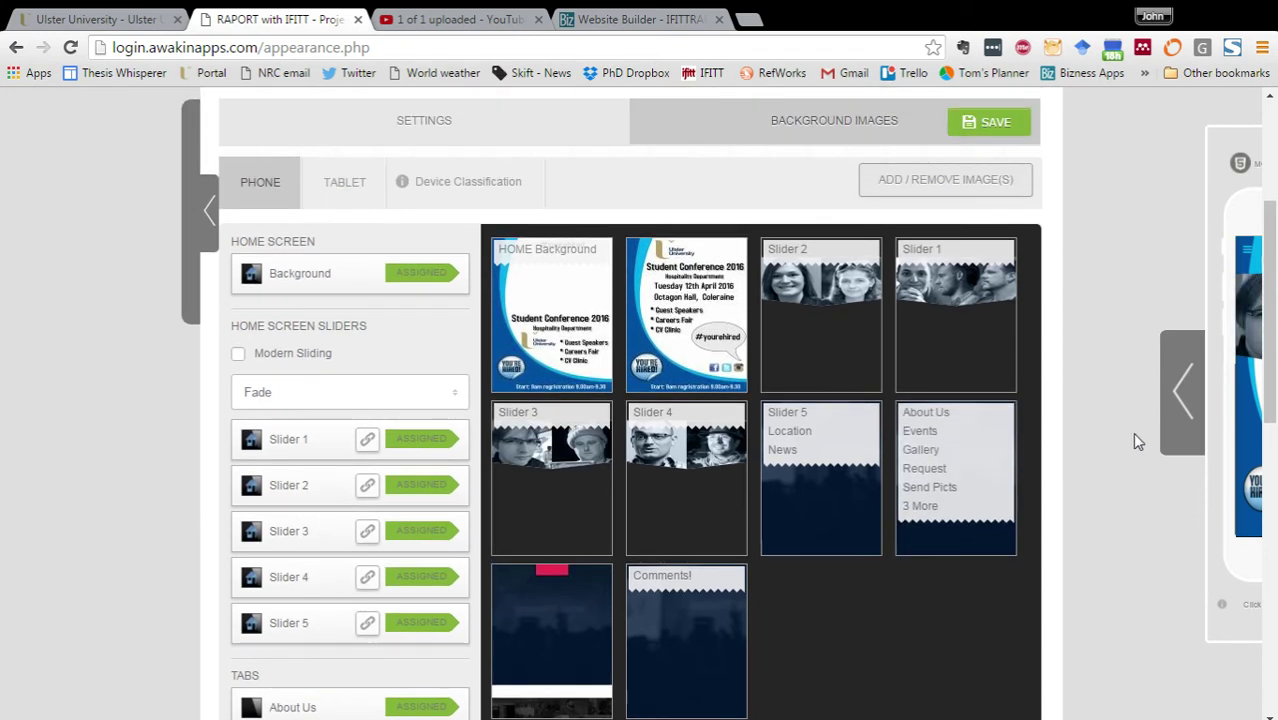
pyautogui.click(1180, 412)
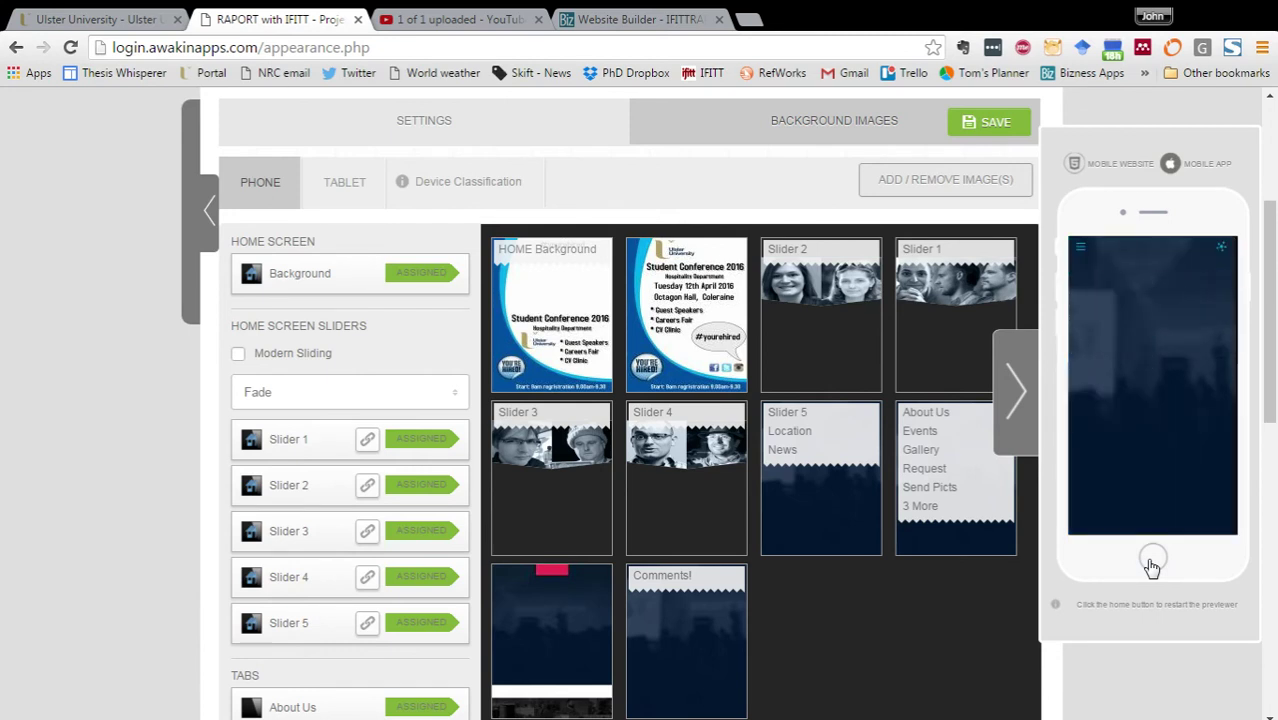
# Step: Bring up the app's tile menu with Location, Events, Gallery and News in the phone preview
pyautogui.click(1079, 249)
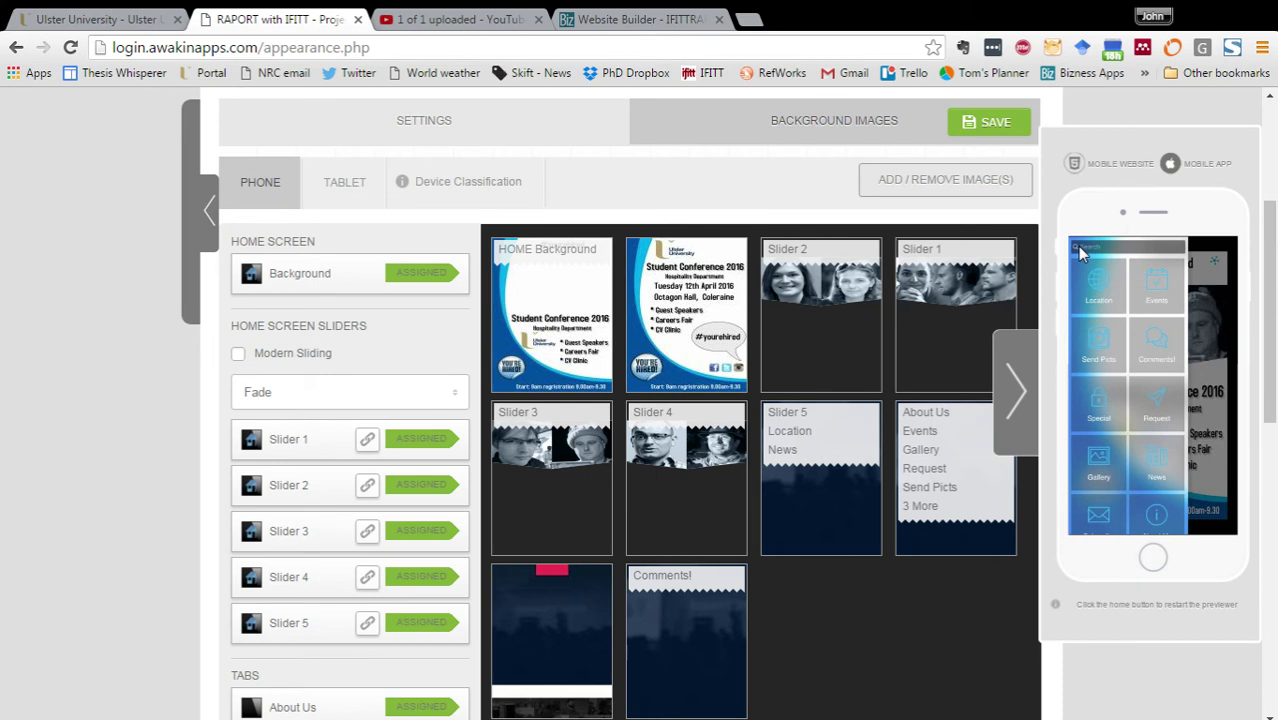
pyautogui.click(1157, 410)
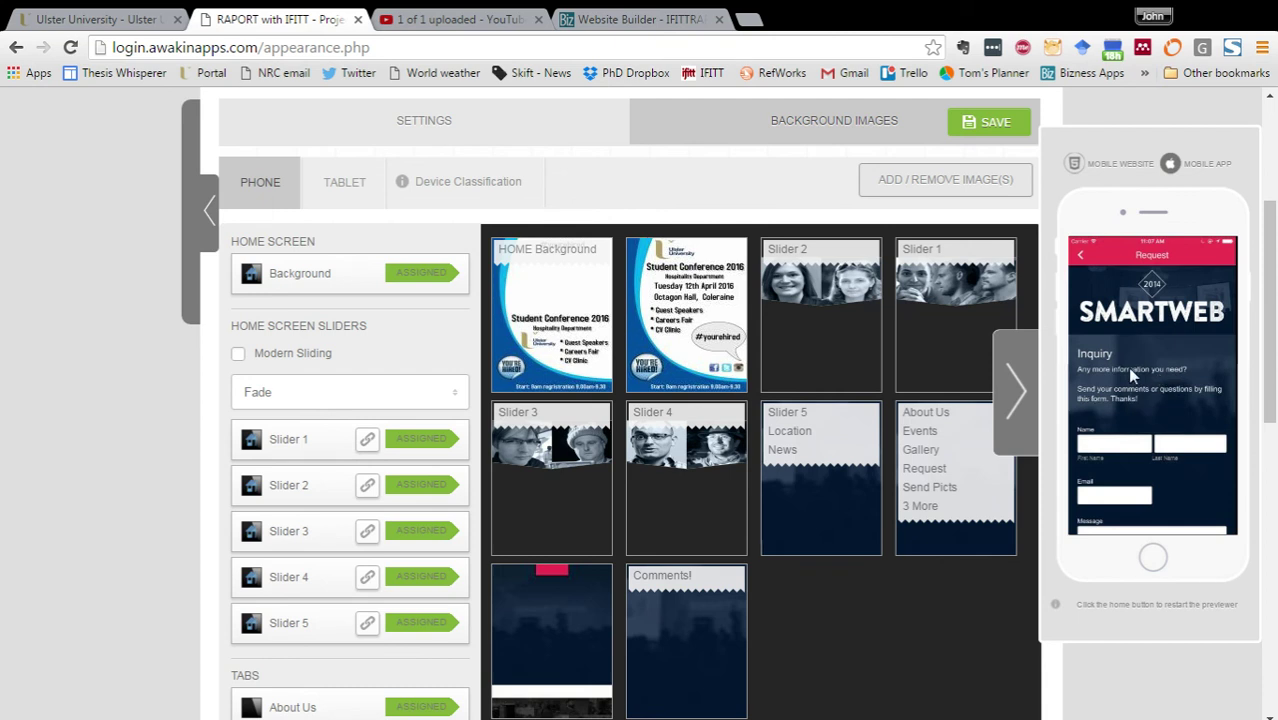
pyautogui.scroll(-2, 1127, 366)
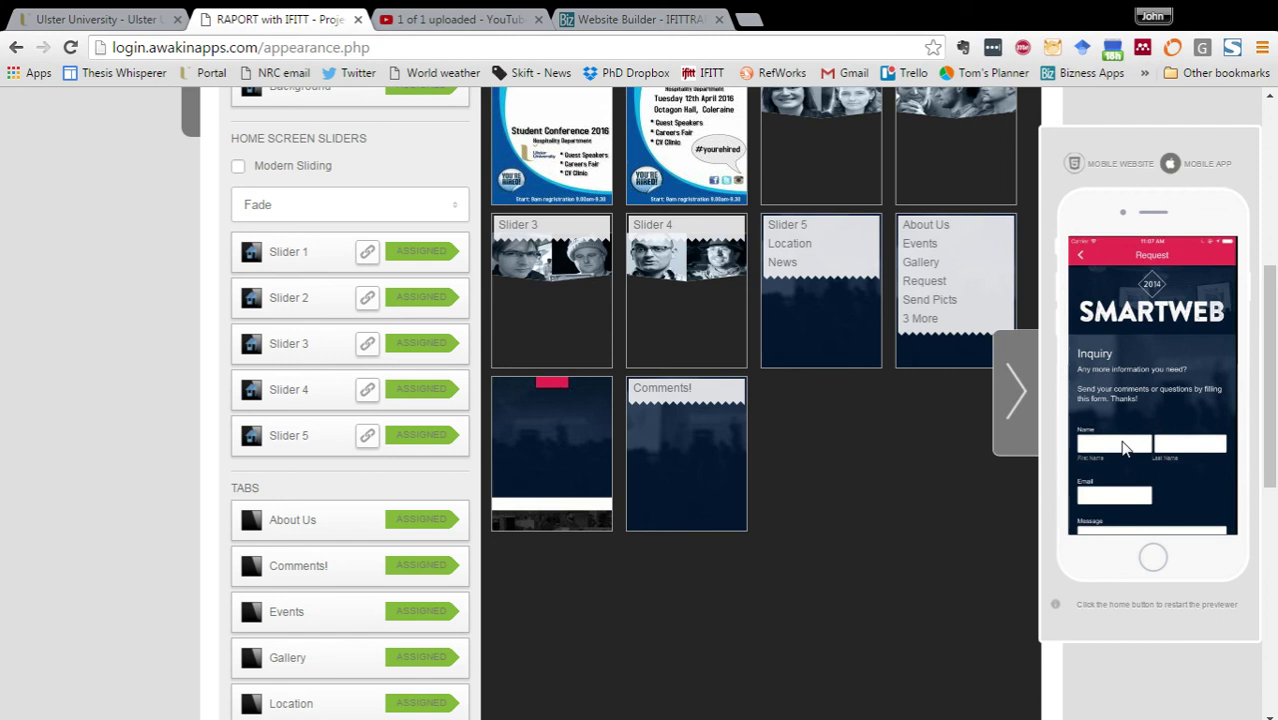
pyautogui.click(1122, 449)
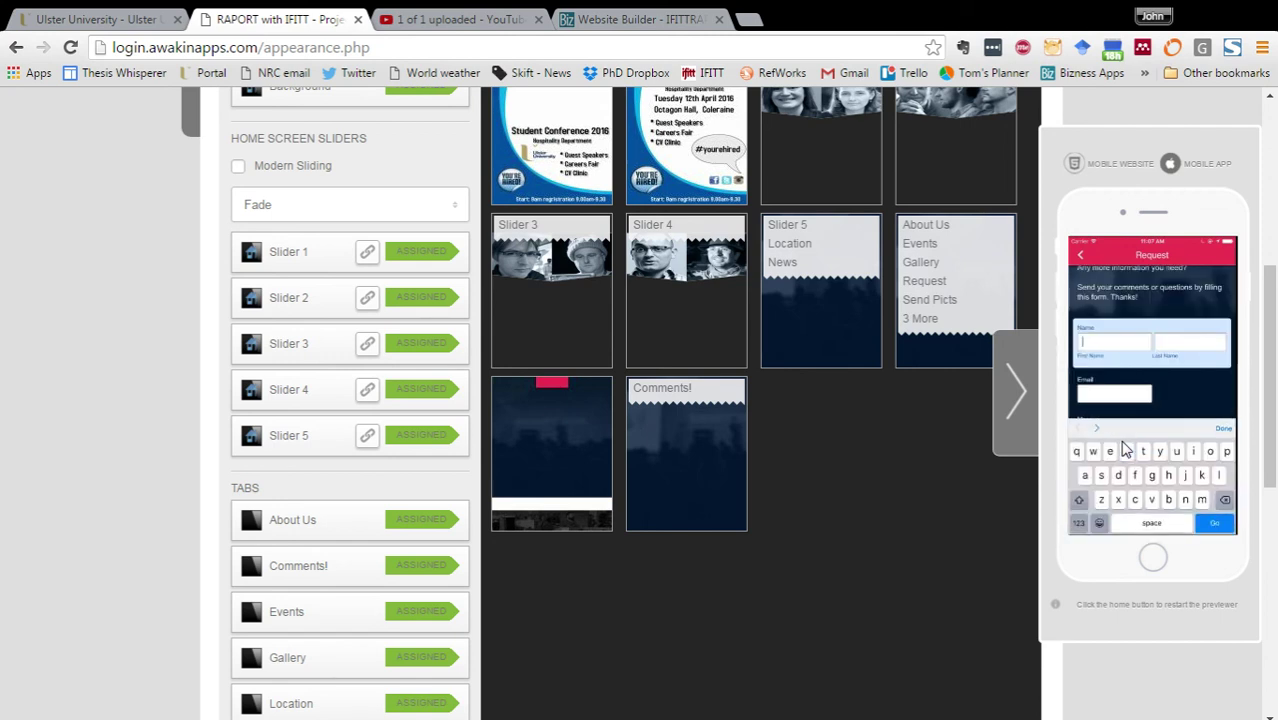
pyautogui.click(1084, 258)
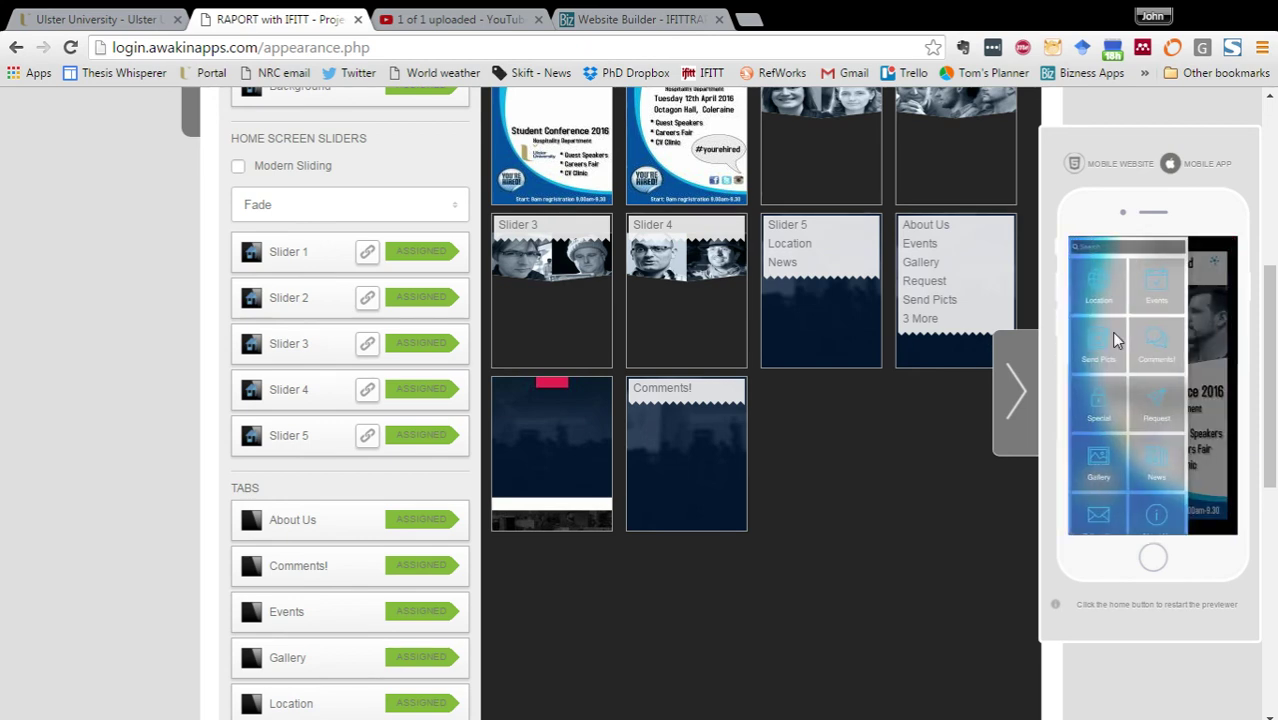
pyautogui.scroll(5, 793, 505)
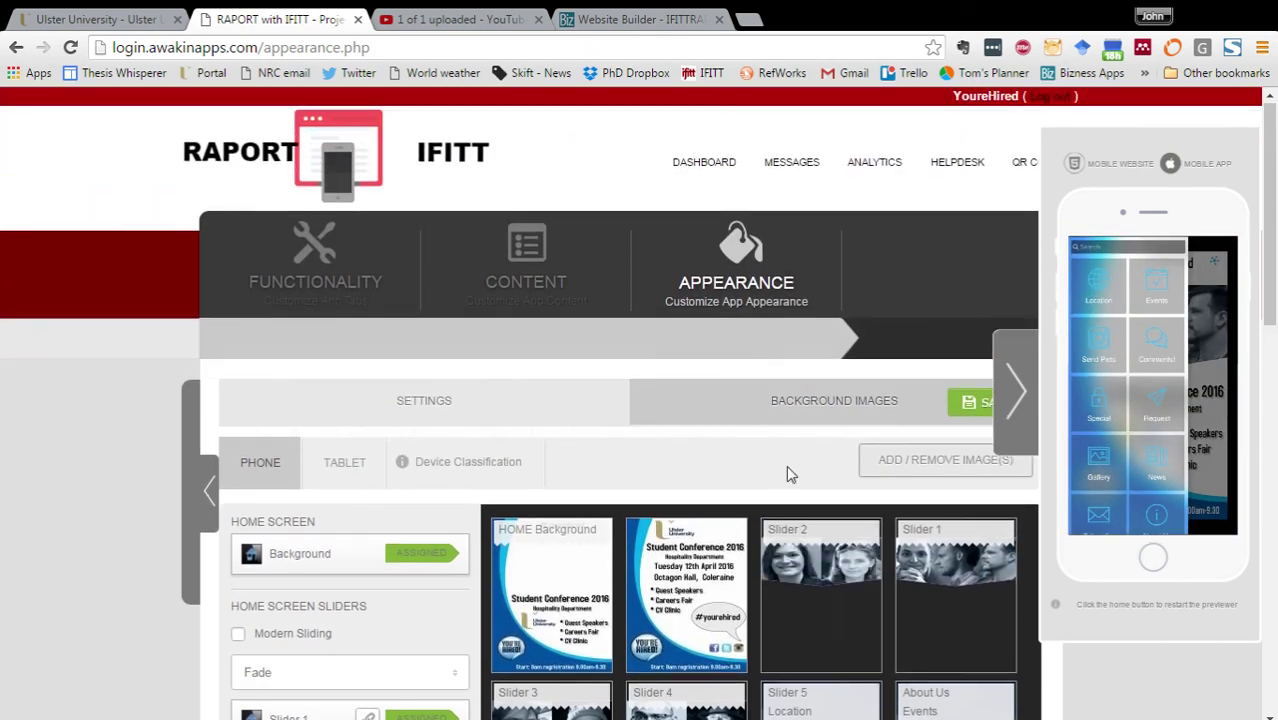